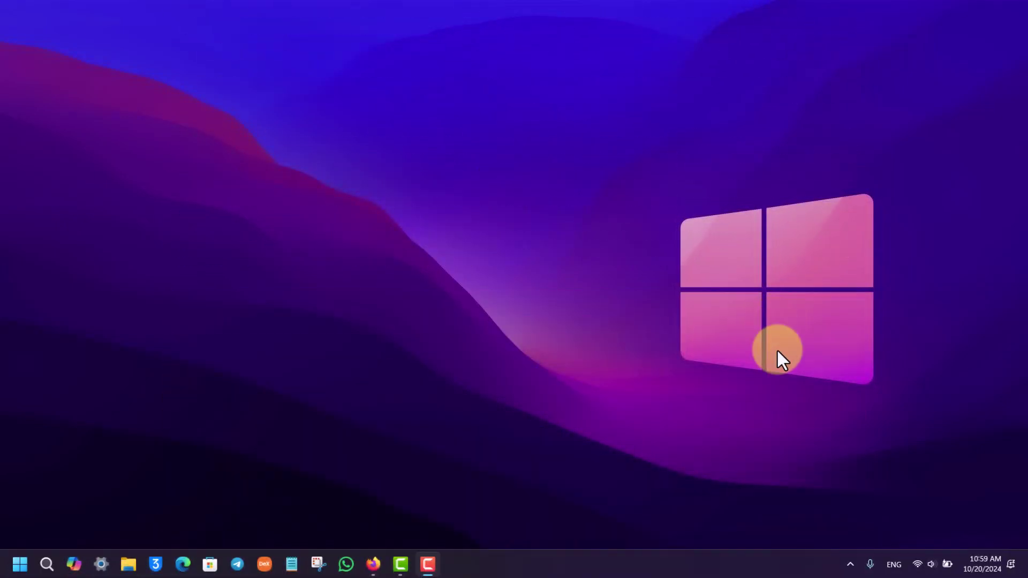
Restore the Firefox window showing the signed-in Fiverr home page from the taskbar.
{"action": "left_click", "coordinate": [372, 562]}
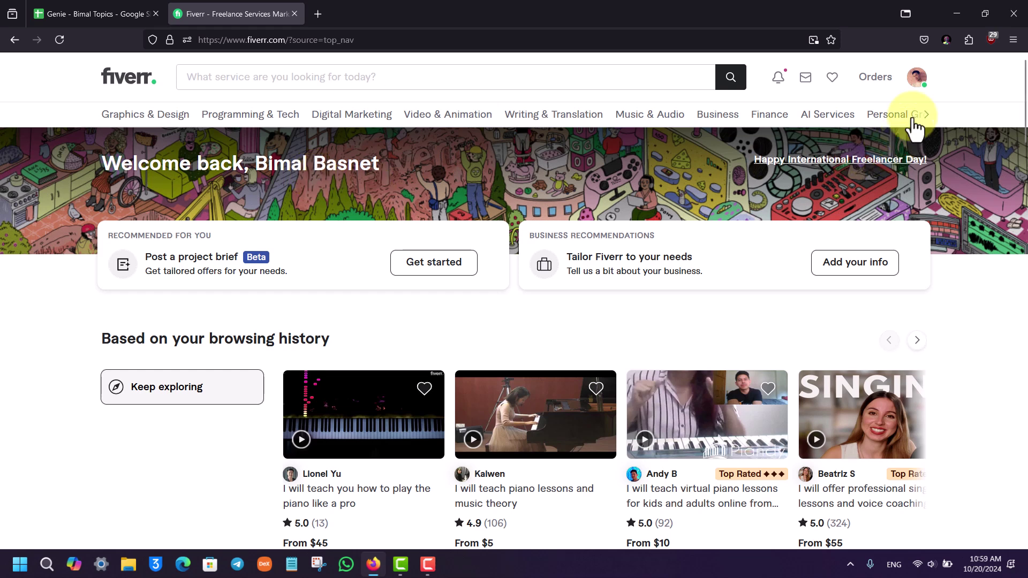
Open Settings from the profile avatar menu at the top right.
{"action": "left_click", "coordinate": [918, 80]}
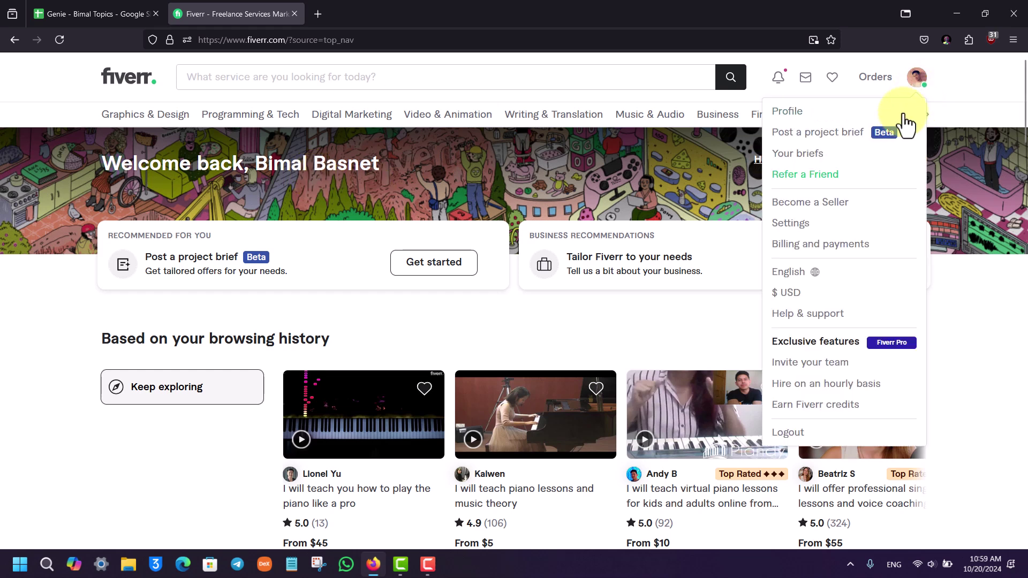
{"action": "left_click", "coordinate": [806, 227]}
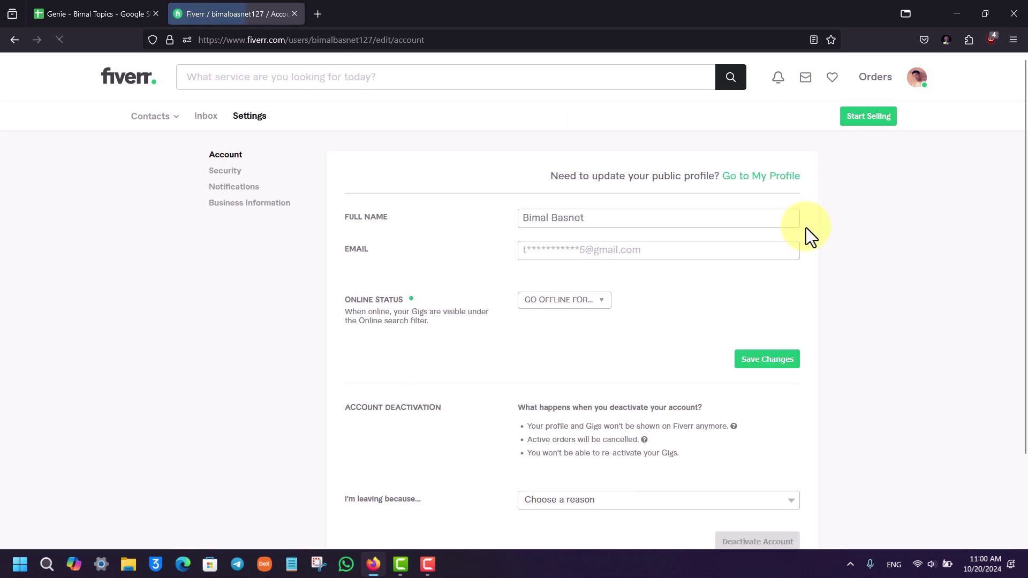
{"action": "scroll", "coordinate": [808, 229], "scroll_direction": "down", "scroll_amount": 2}
{"action": "scroll", "coordinate": [289, 170], "scroll_direction": "up", "scroll_amount": 2}
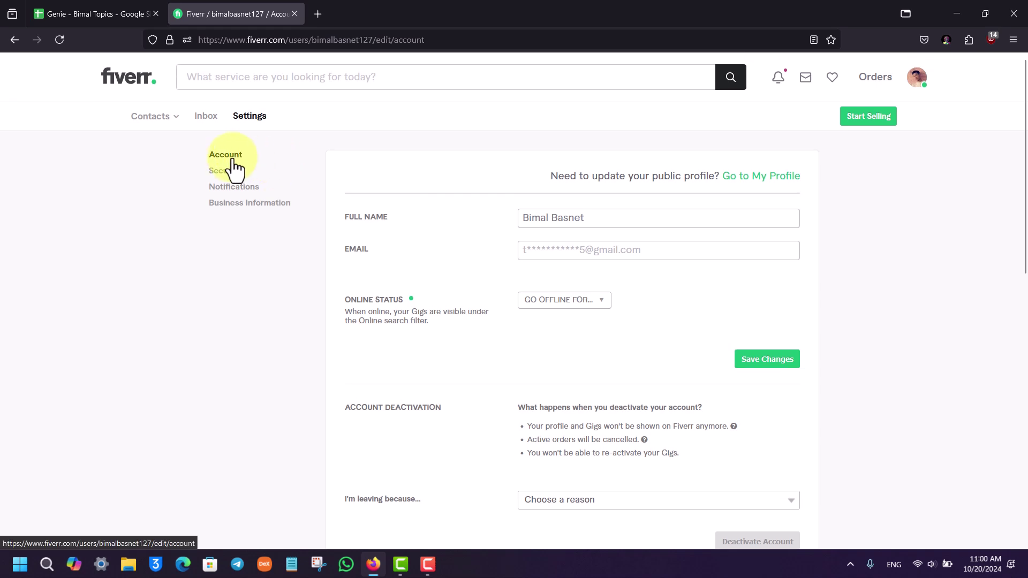
{"action": "scroll", "coordinate": [522, 297], "scroll_direction": "down", "scroll_amount": 2}
Choose "I have another Fiverr account" as the leaving reason in Account Deactivation.
{"action": "left_click_drag", "start_coordinate": [352, 213], "coordinate": [552, 257]}
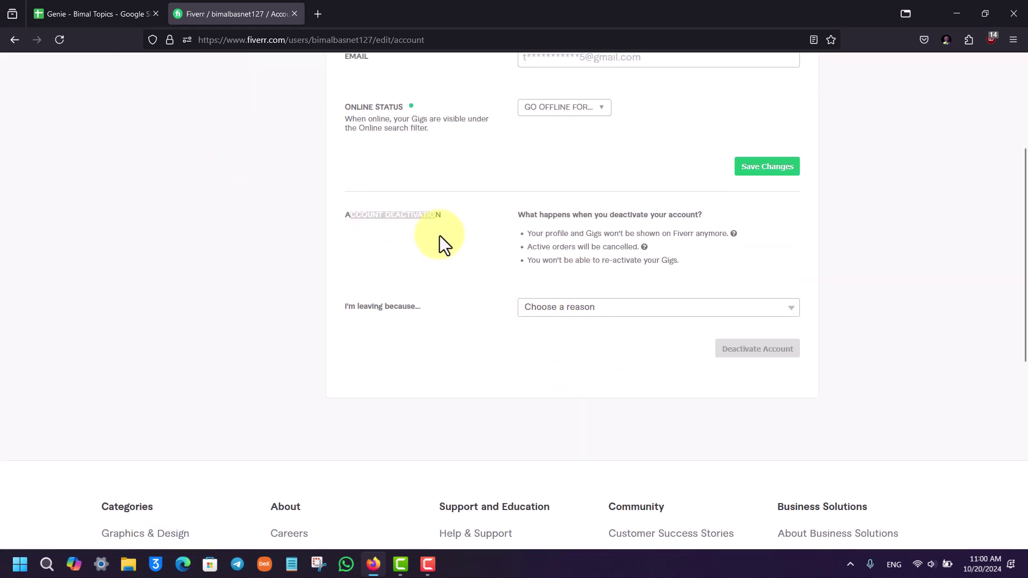
{"action": "left_click", "coordinate": [694, 275]}
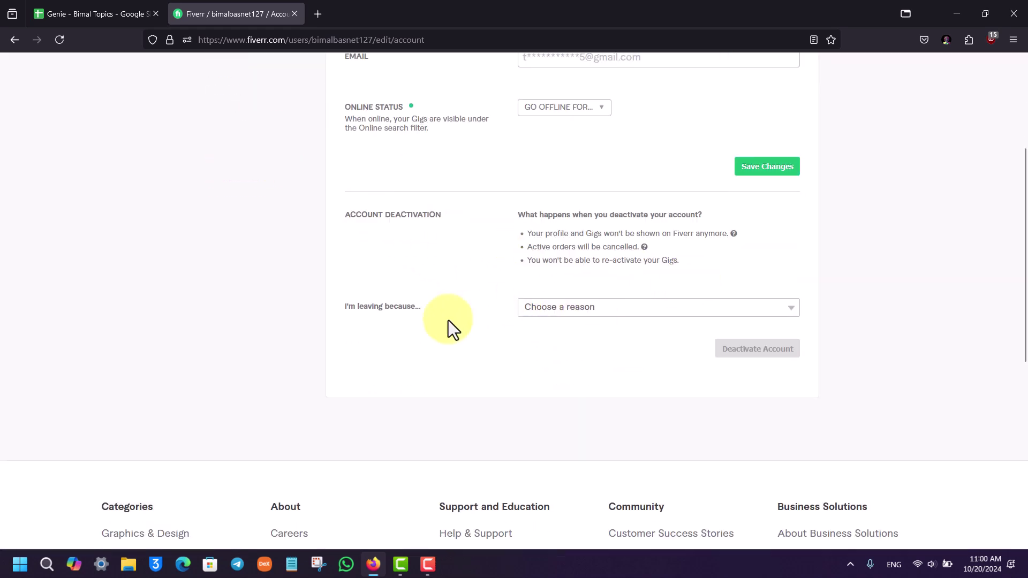
{"action": "left_click", "coordinate": [548, 314]}
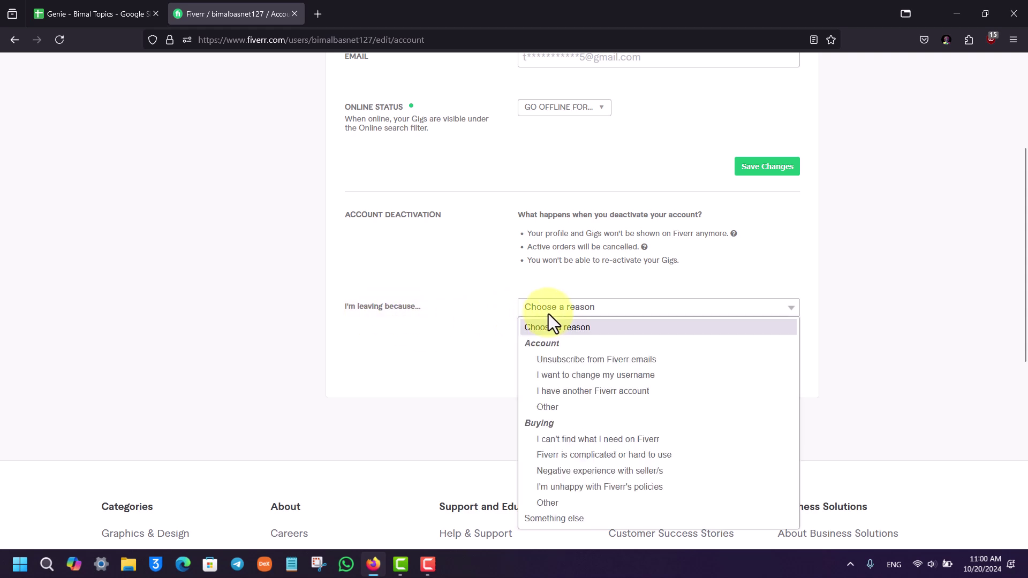
{"action": "left_click", "coordinate": [564, 393]}
{"action": "scroll", "coordinate": [722, 396], "scroll_direction": "down", "scroll_amount": 1}
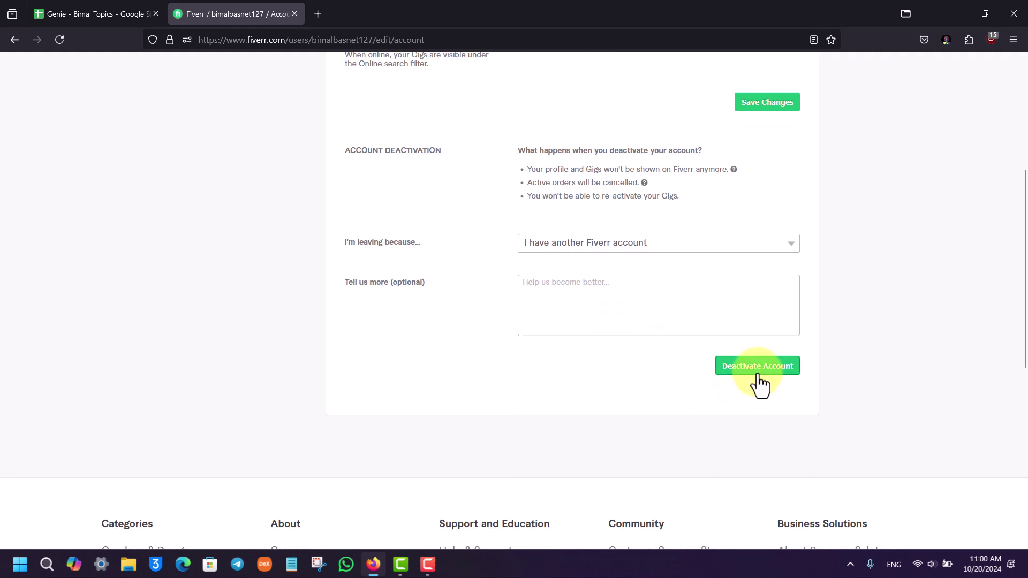
{"action": "scroll", "coordinate": [759, 379], "scroll_direction": "down", "scroll_amount": 2}
{"action": "scroll", "coordinate": [759, 379], "scroll_direction": "down", "scroll_amount": 2}
{"action": "scroll", "coordinate": [759, 366], "scroll_direction": "up", "scroll_amount": 3}
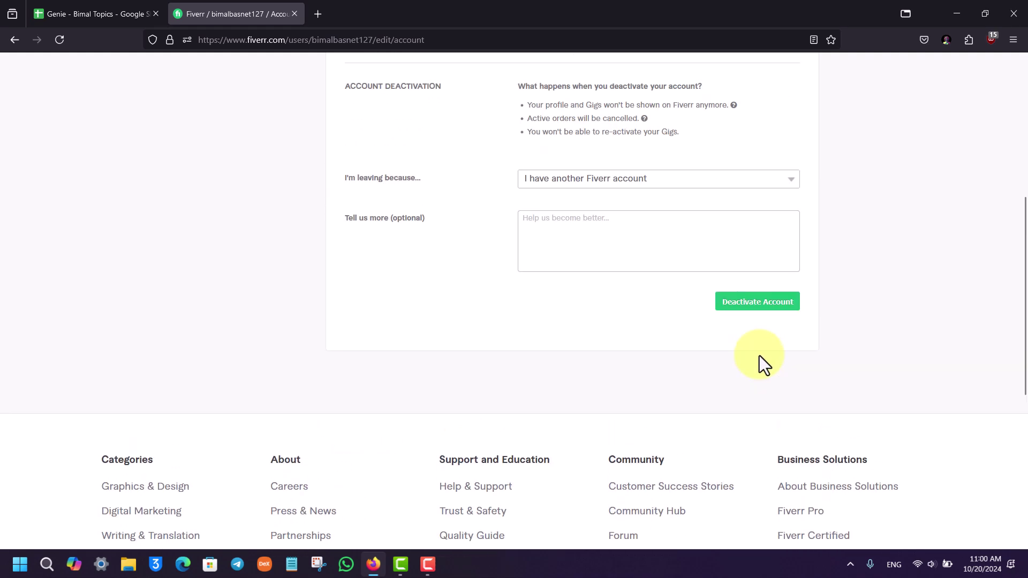
{"action": "scroll", "coordinate": [698, 359], "scroll_direction": "up", "scroll_amount": 2}
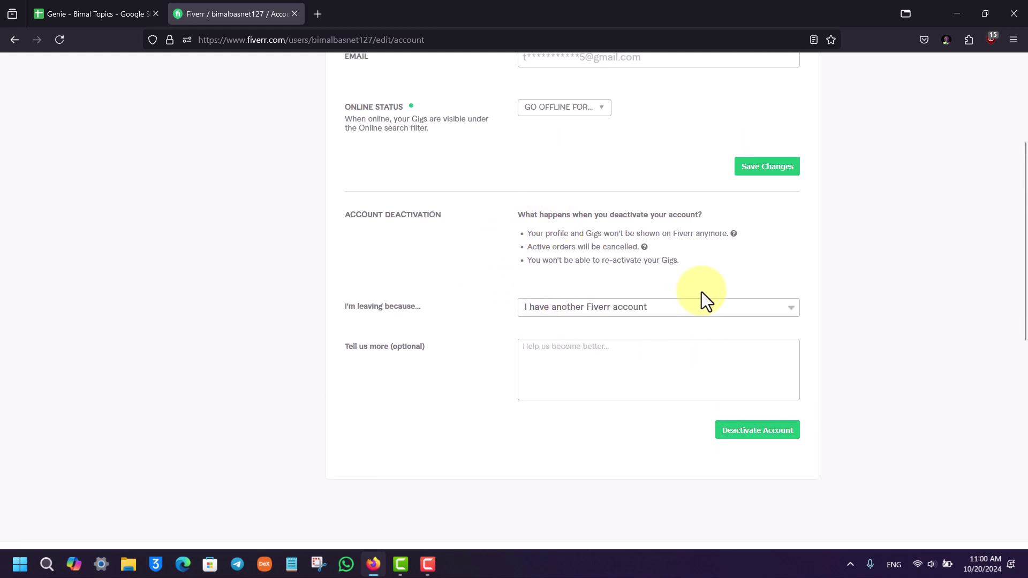
{"action": "scroll", "coordinate": [701, 299], "scroll_direction": "down", "scroll_amount": 5}
{"action": "scroll", "coordinate": [702, 308], "scroll_direction": "down", "scroll_amount": 1}
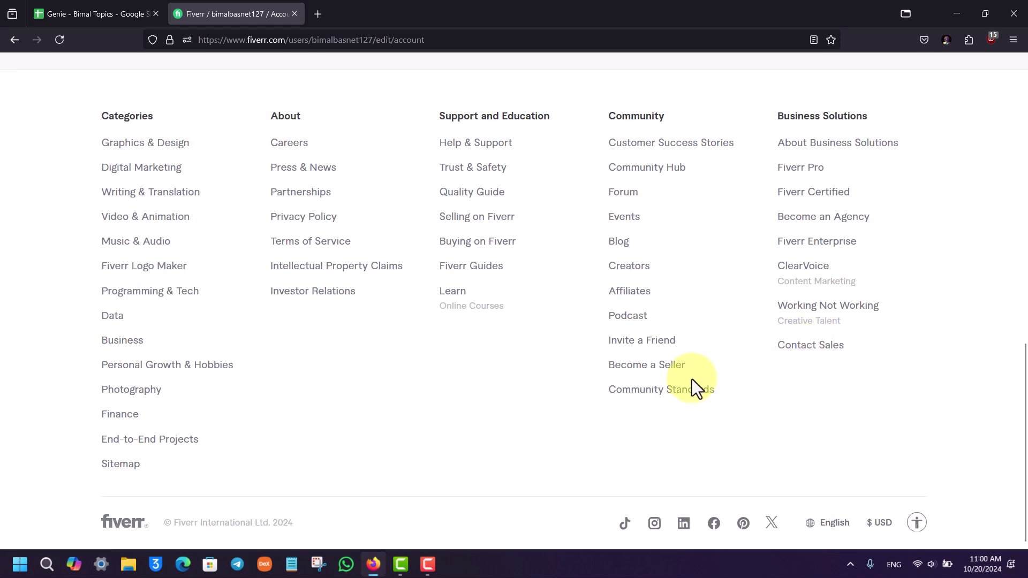
Open the Help Center article "How to deactivate or permanently delete your account" under Your Fiverr account.
{"action": "left_click", "coordinate": [494, 147]}
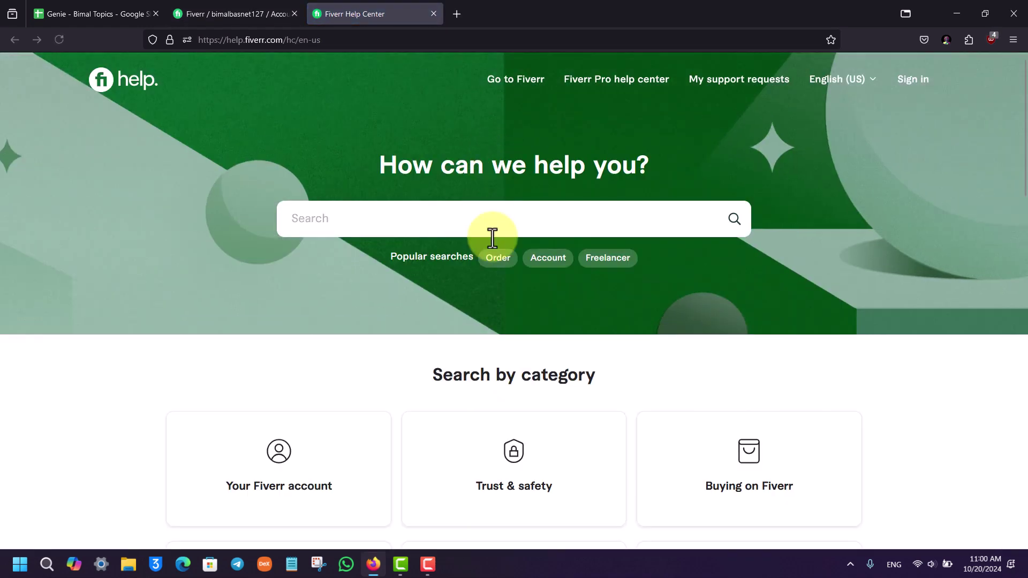
{"action": "scroll", "coordinate": [358, 321], "scroll_direction": "down", "scroll_amount": 3}
{"action": "left_click", "coordinate": [305, 359]}
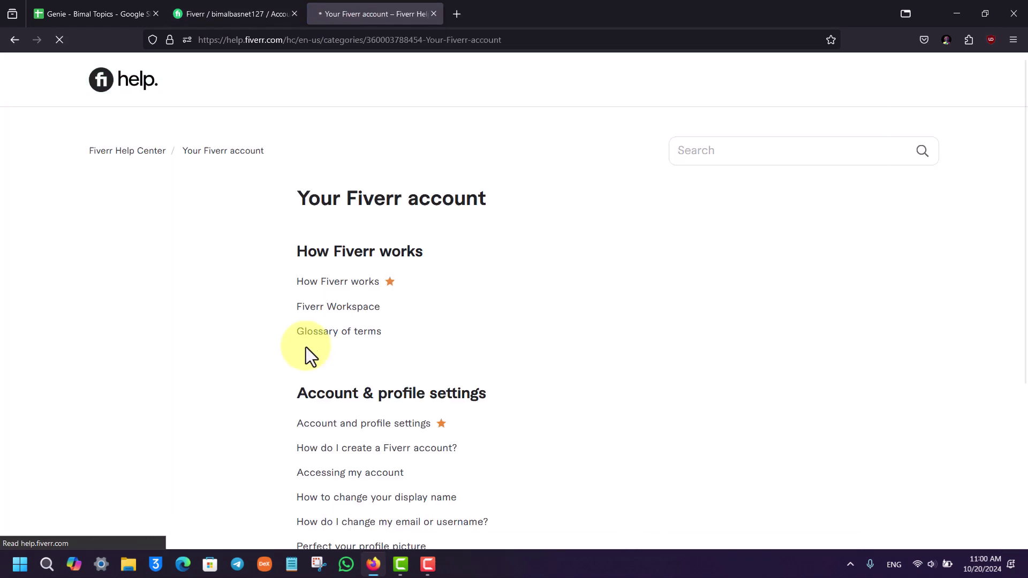
{"action": "scroll", "coordinate": [475, 329], "scroll_direction": "down", "scroll_amount": 5}
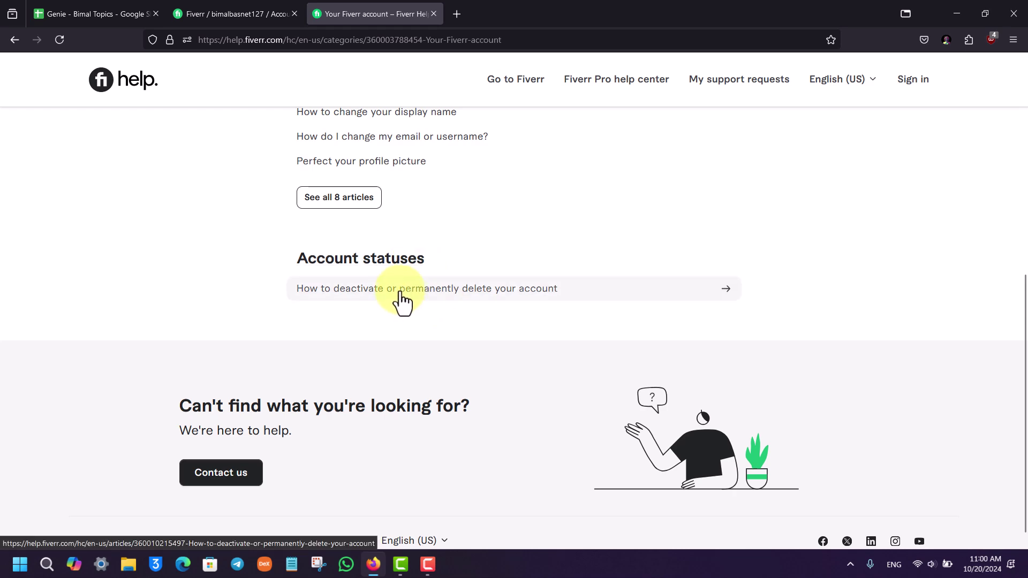
{"action": "left_click", "coordinate": [418, 296]}
{"action": "scroll", "coordinate": [666, 313], "scroll_direction": "down", "scroll_amount": 5}
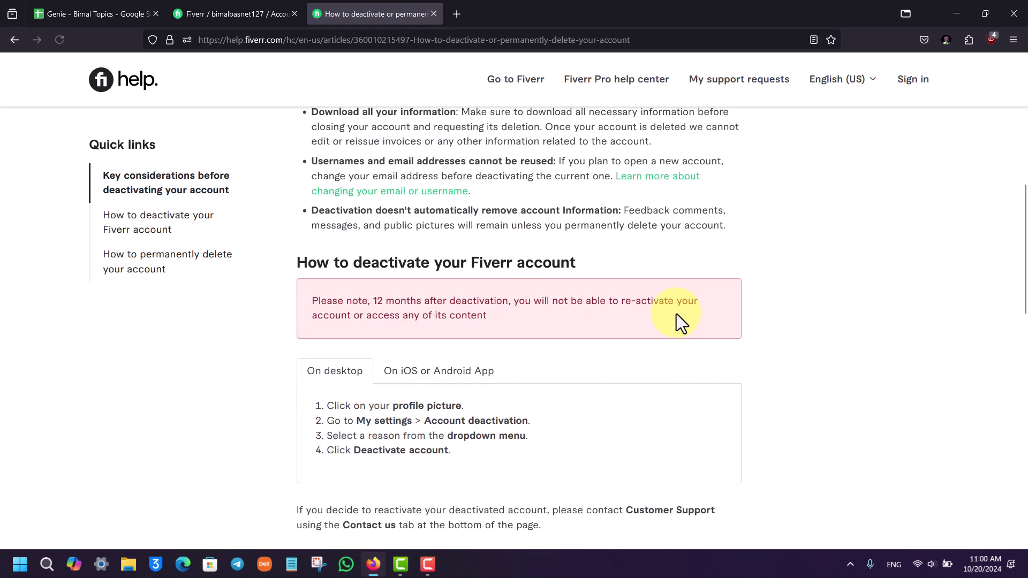
{"action": "scroll", "coordinate": [674, 314], "scroll_direction": "down", "scroll_amount": 5}
{"action": "scroll", "coordinate": [642, 305], "scroll_direction": "down", "scroll_amount": 2}
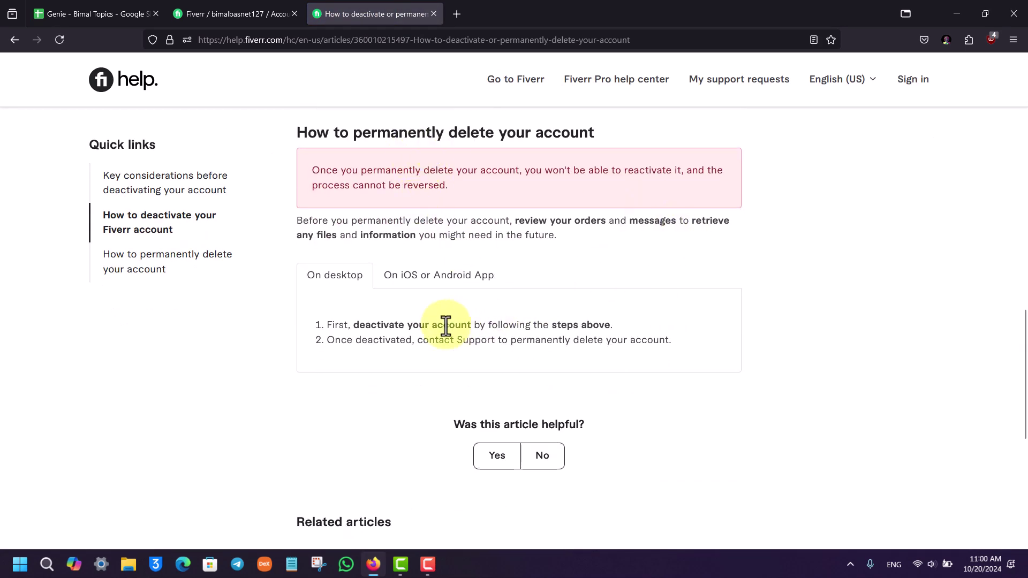
Read the permanent deletion steps, including contacting Support.
{"action": "left_click_drag", "start_coordinate": [330, 324], "coordinate": [631, 325]}
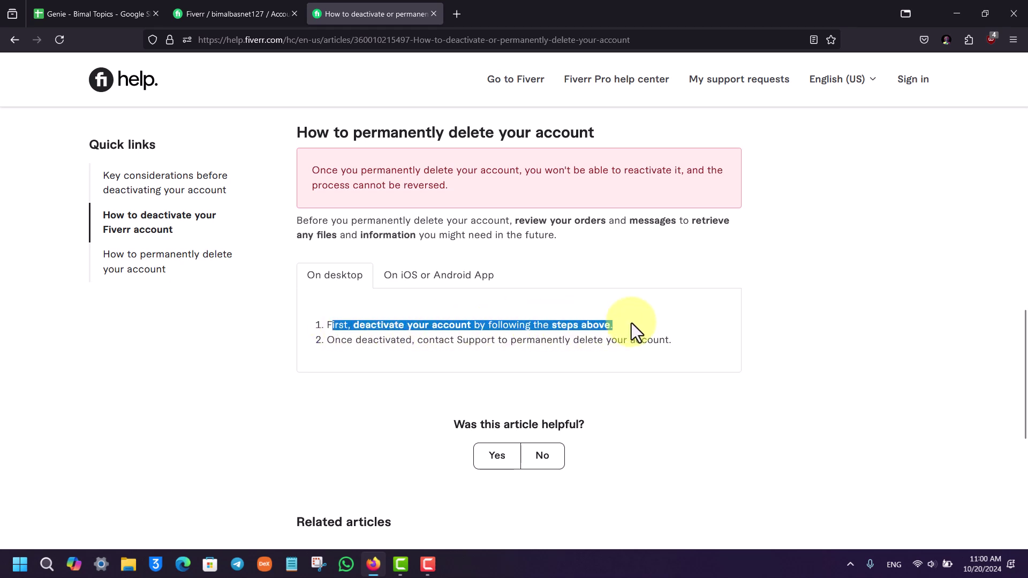
{"action": "left_click_drag", "start_coordinate": [413, 340], "coordinate": [670, 340]}
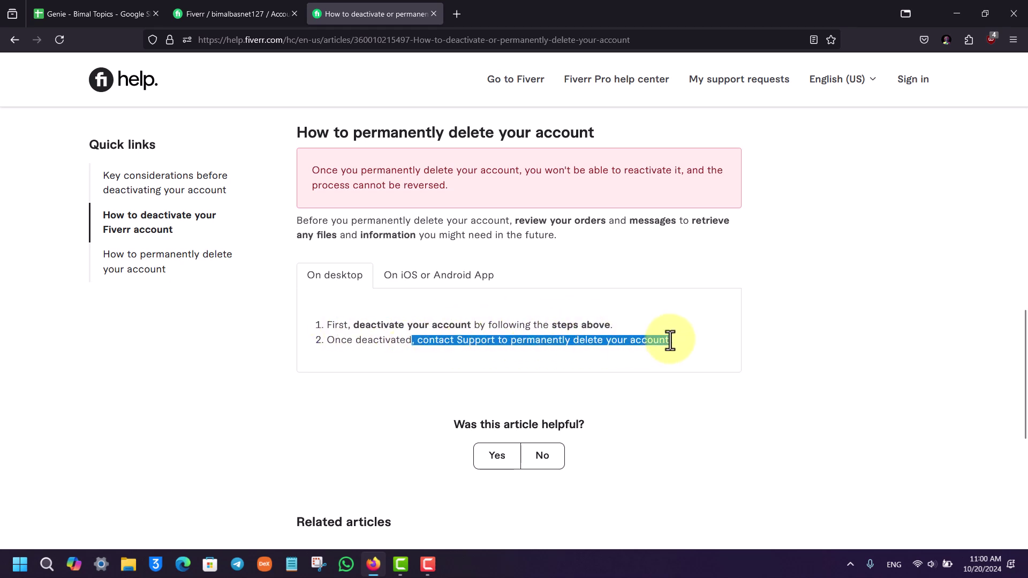
{"action": "left_click", "coordinate": [673, 338]}
{"action": "scroll", "coordinate": [674, 337], "scroll_direction": "down", "scroll_amount": 5}
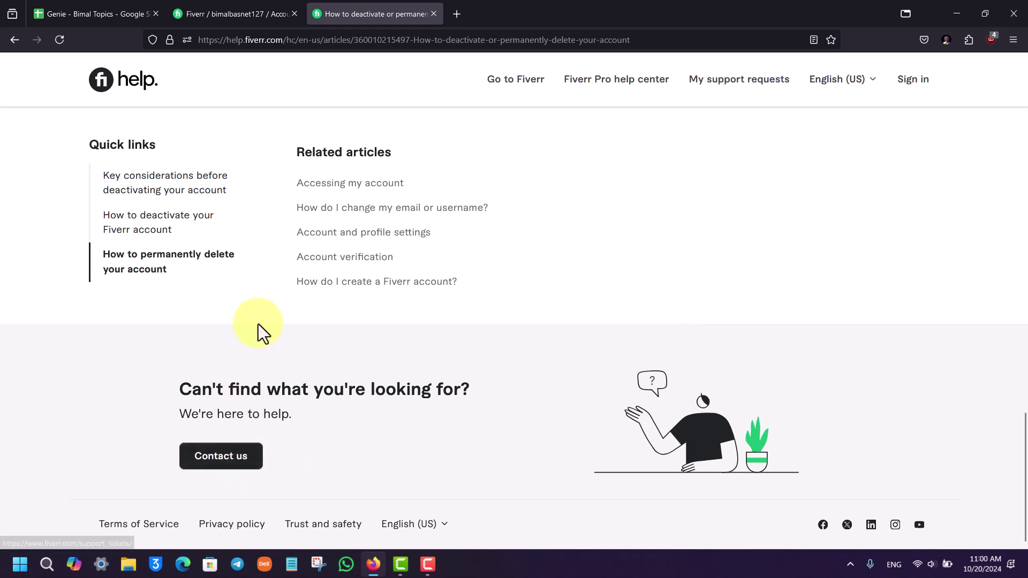
Return to the Fiverr settings tab and close the Help Center article tab.
{"action": "left_click", "coordinate": [235, 12]}
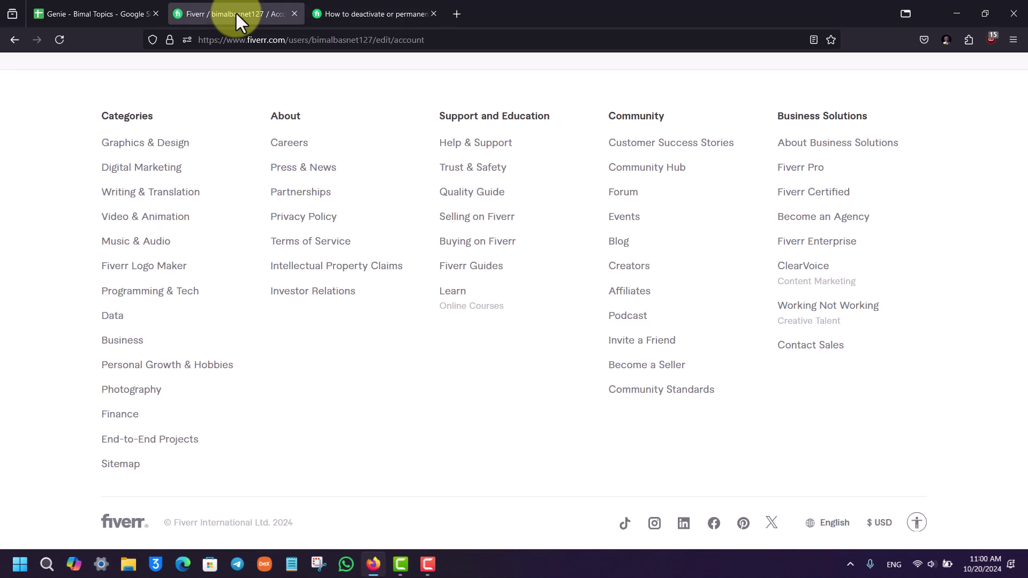
{"action": "scroll", "coordinate": [555, 237], "scroll_direction": "up", "scroll_amount": 3}
{"action": "scroll", "coordinate": [560, 244], "scroll_direction": "up", "scroll_amount": 5}
{"action": "scroll", "coordinate": [608, 325], "scroll_direction": "down", "scroll_amount": 2}
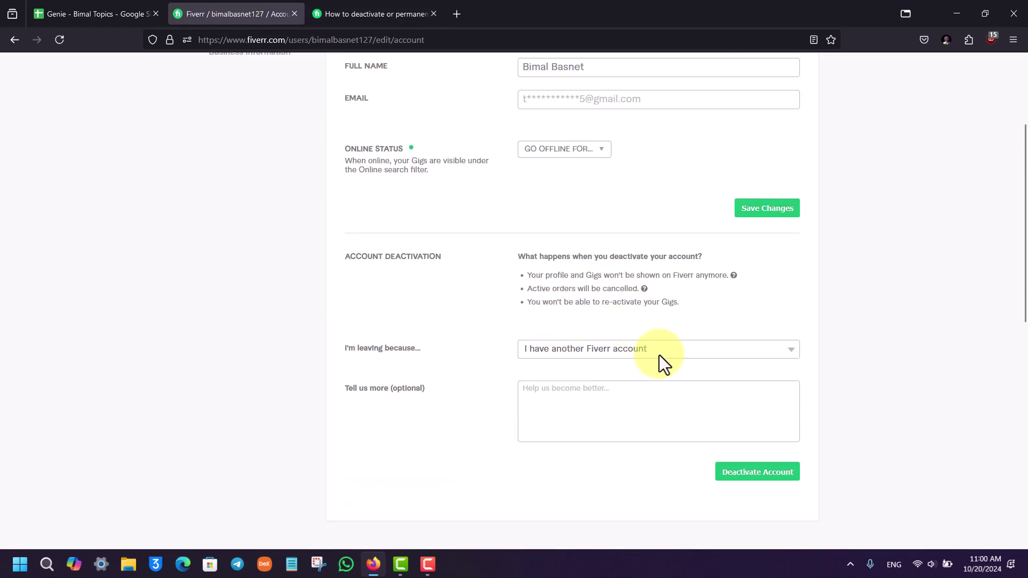
{"action": "left_click", "coordinate": [434, 13]}
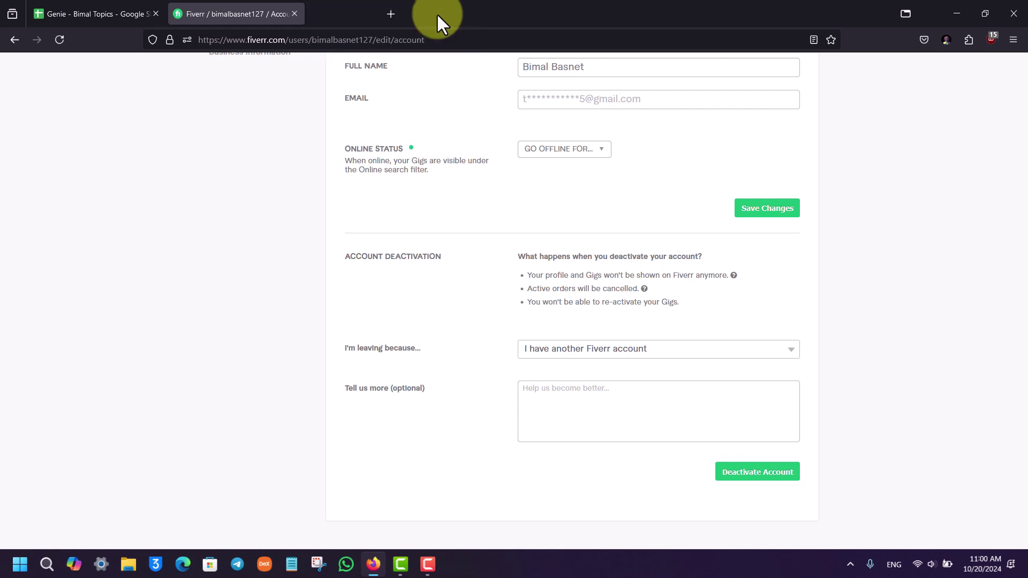
Minimise Firefox to show the bare Windows desktop.
{"action": "left_click", "coordinate": [958, 14]}
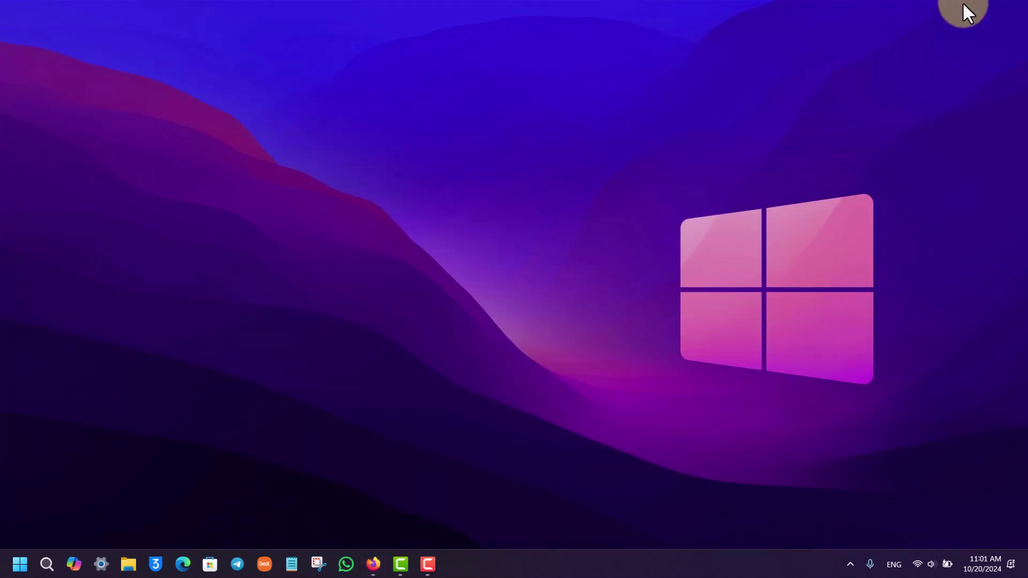